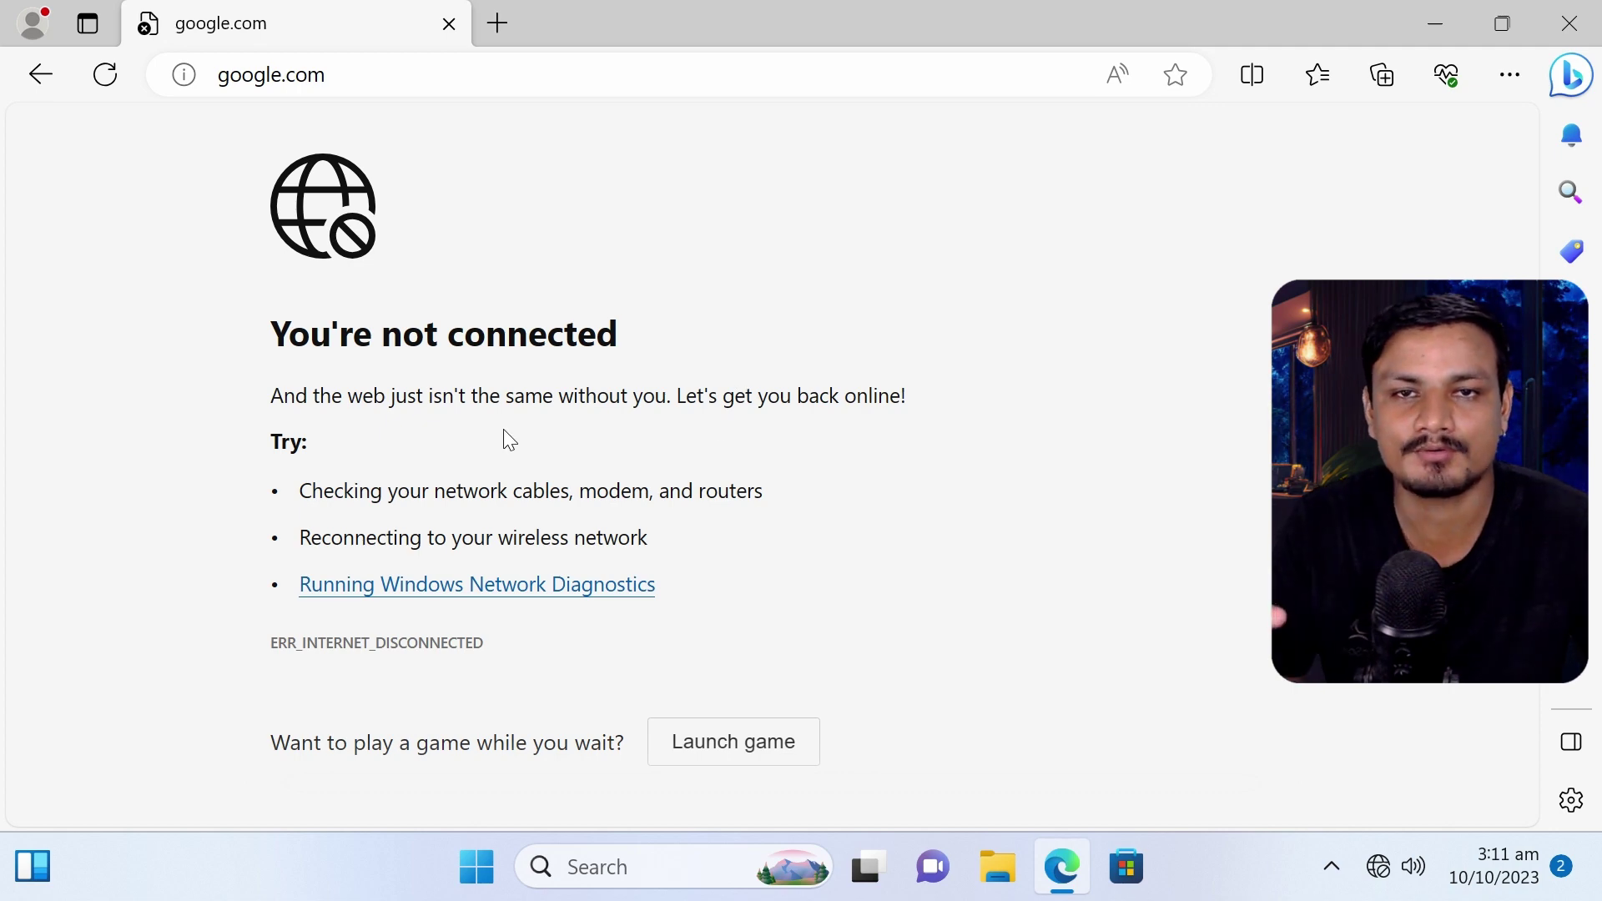
Launch Windows Network Diagnostics from the link on Edge's 'You're not connected' page
left_click(498, 586)
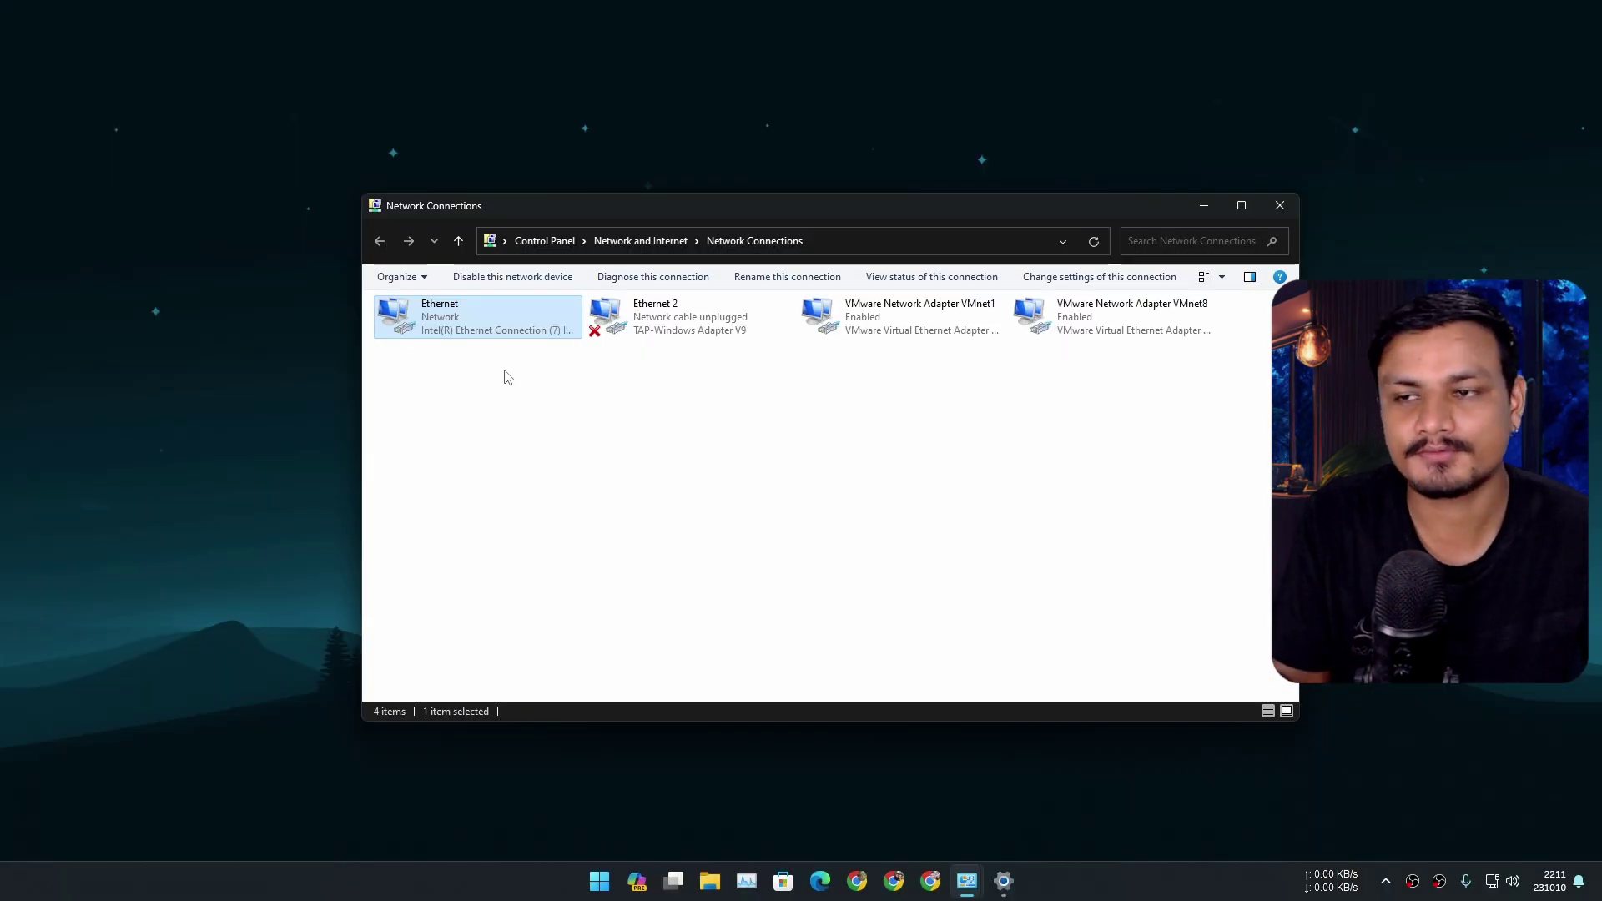
Diagnose the Ethernet adapter in Get Help, which finds no problems, then close Get Help
right_click(487, 315)
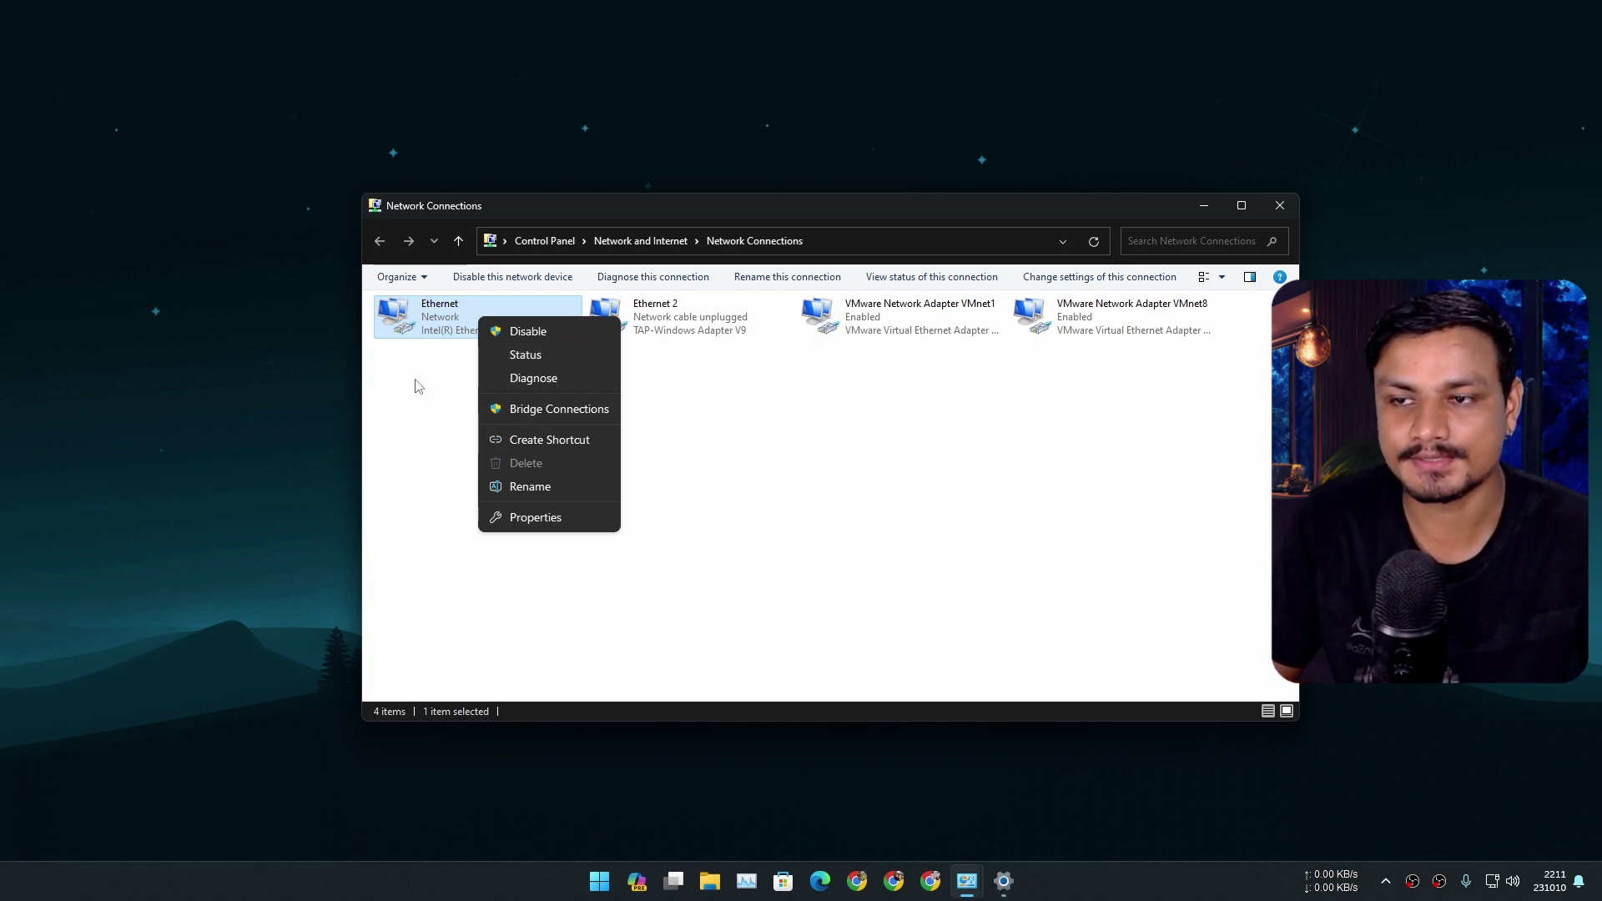
left_click(548, 382)
left_click_drag(630, 69, 767, 124)
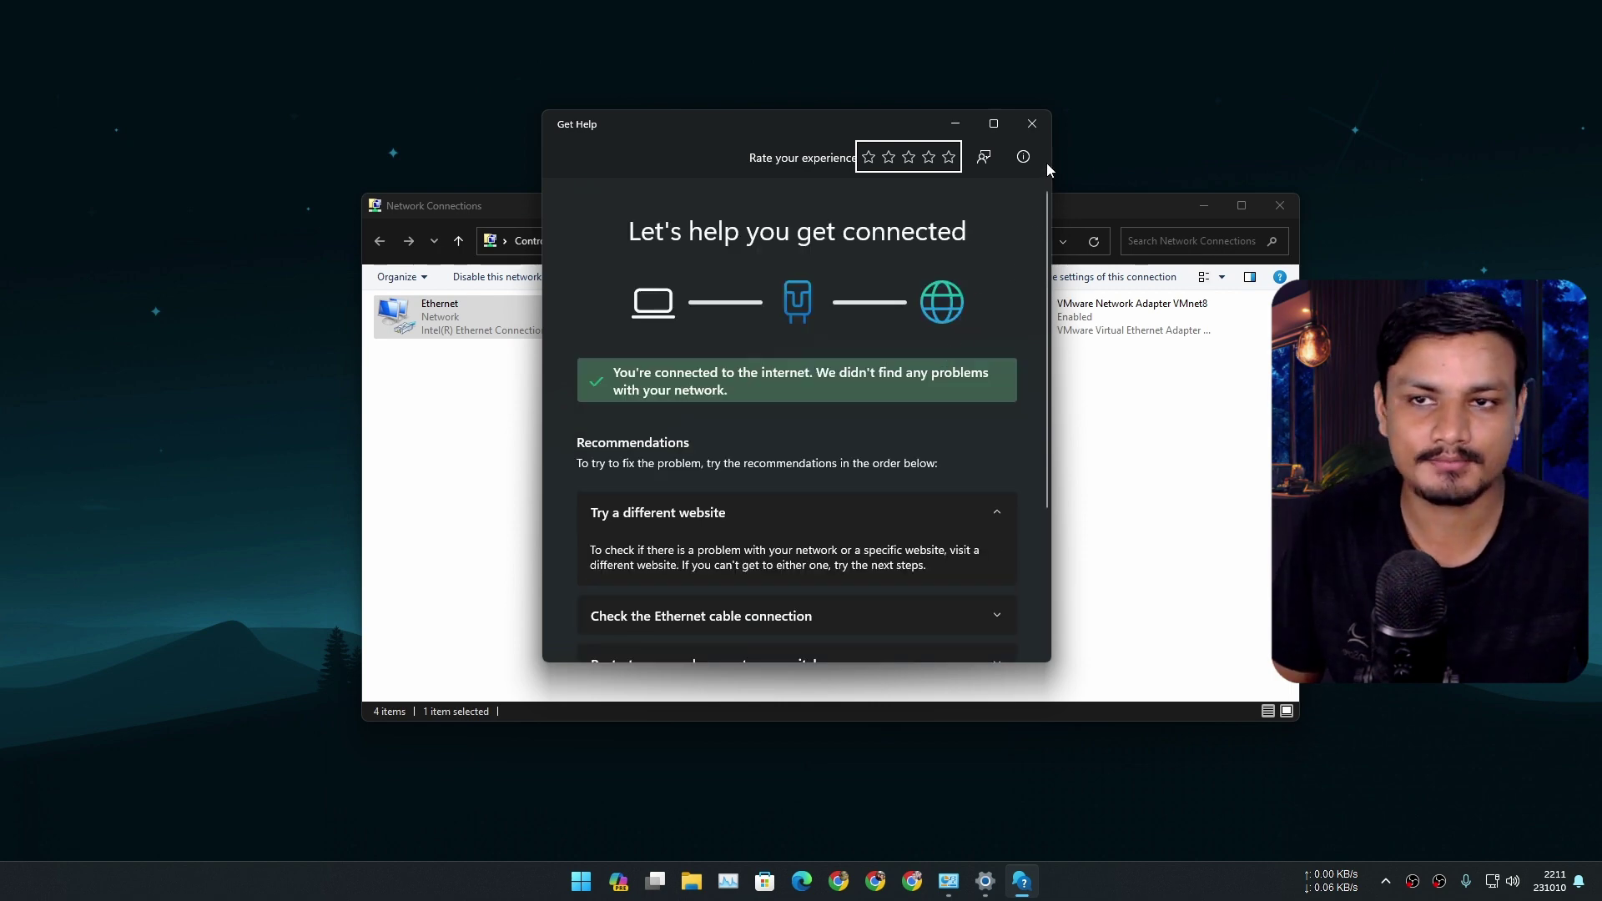
left_click(1031, 123)
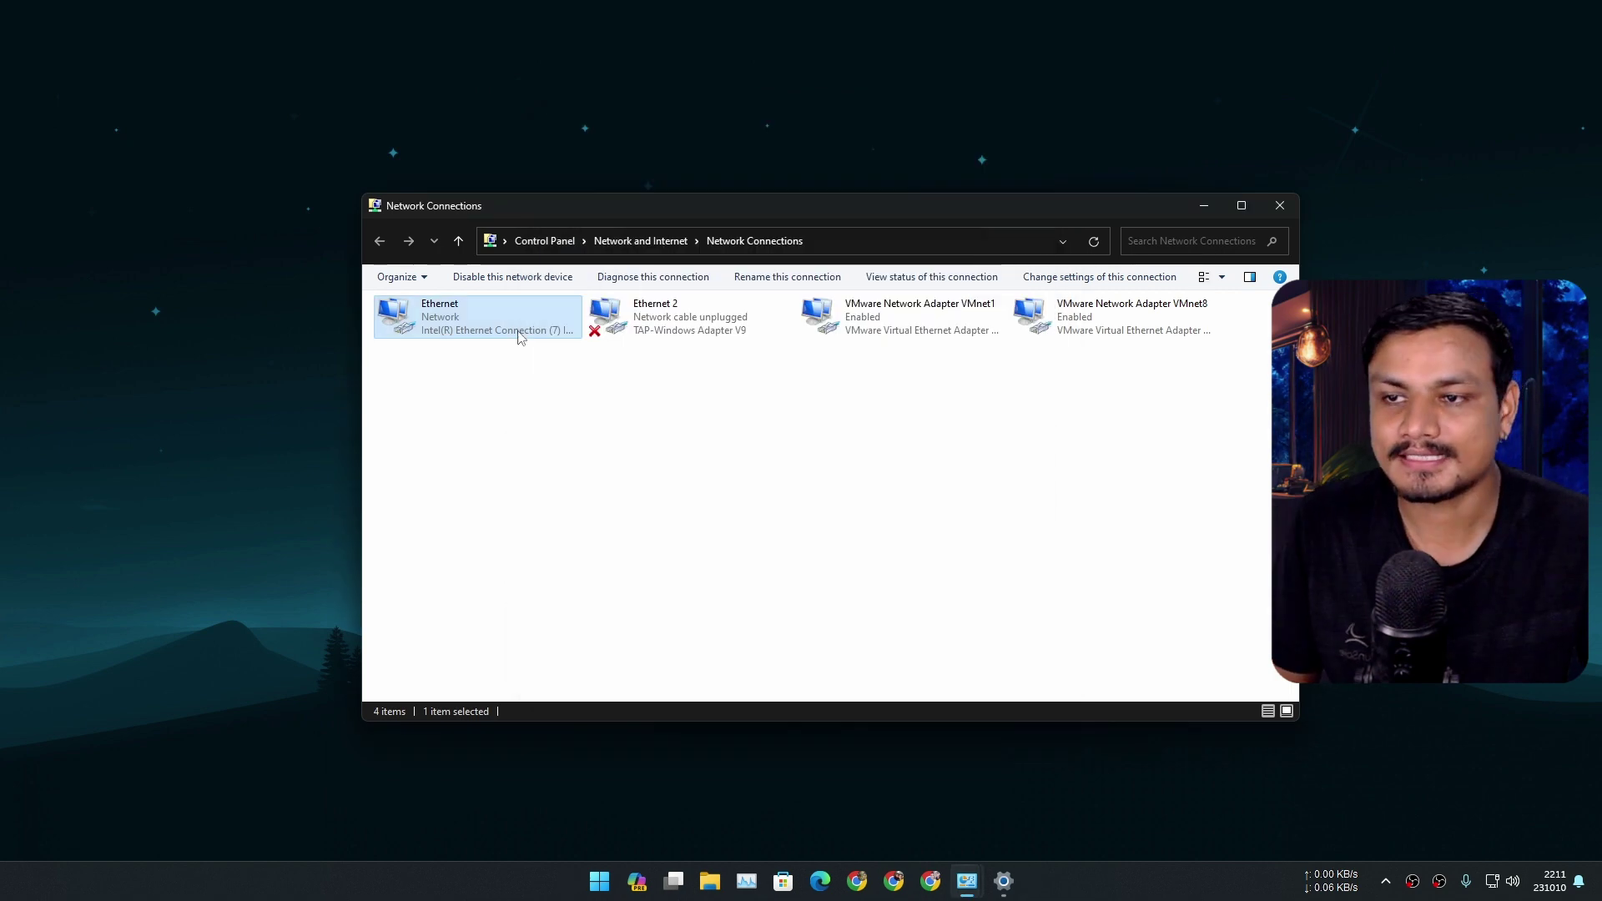
Bring Edge forward and run Windows Network Diagnostics again from its error-page link
left_click(821, 883)
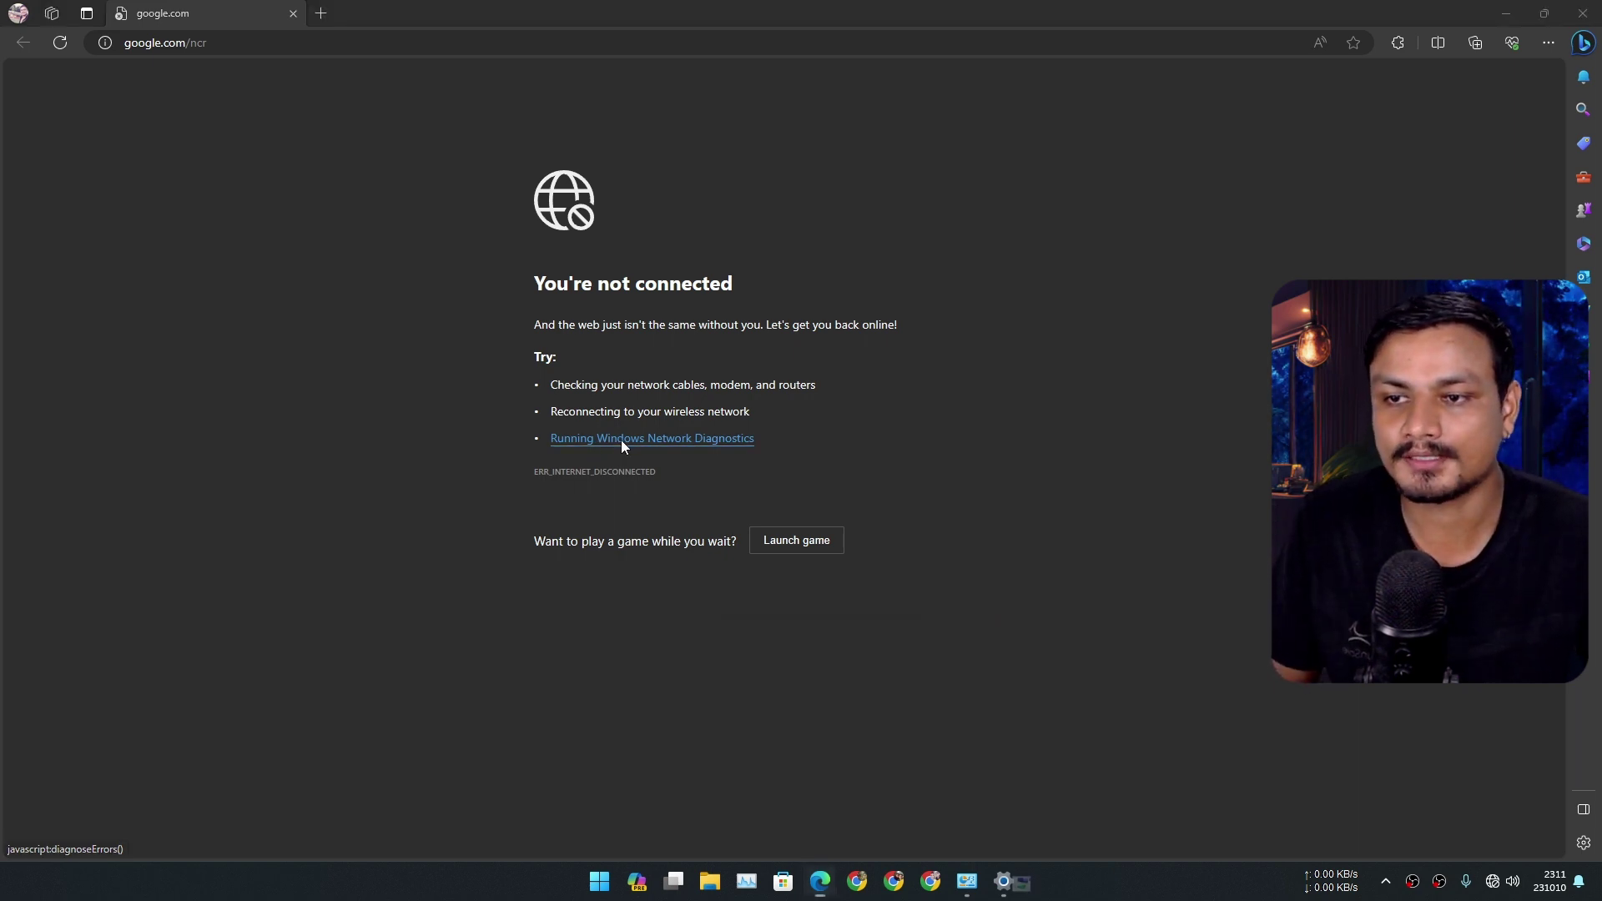
left_click(622, 441)
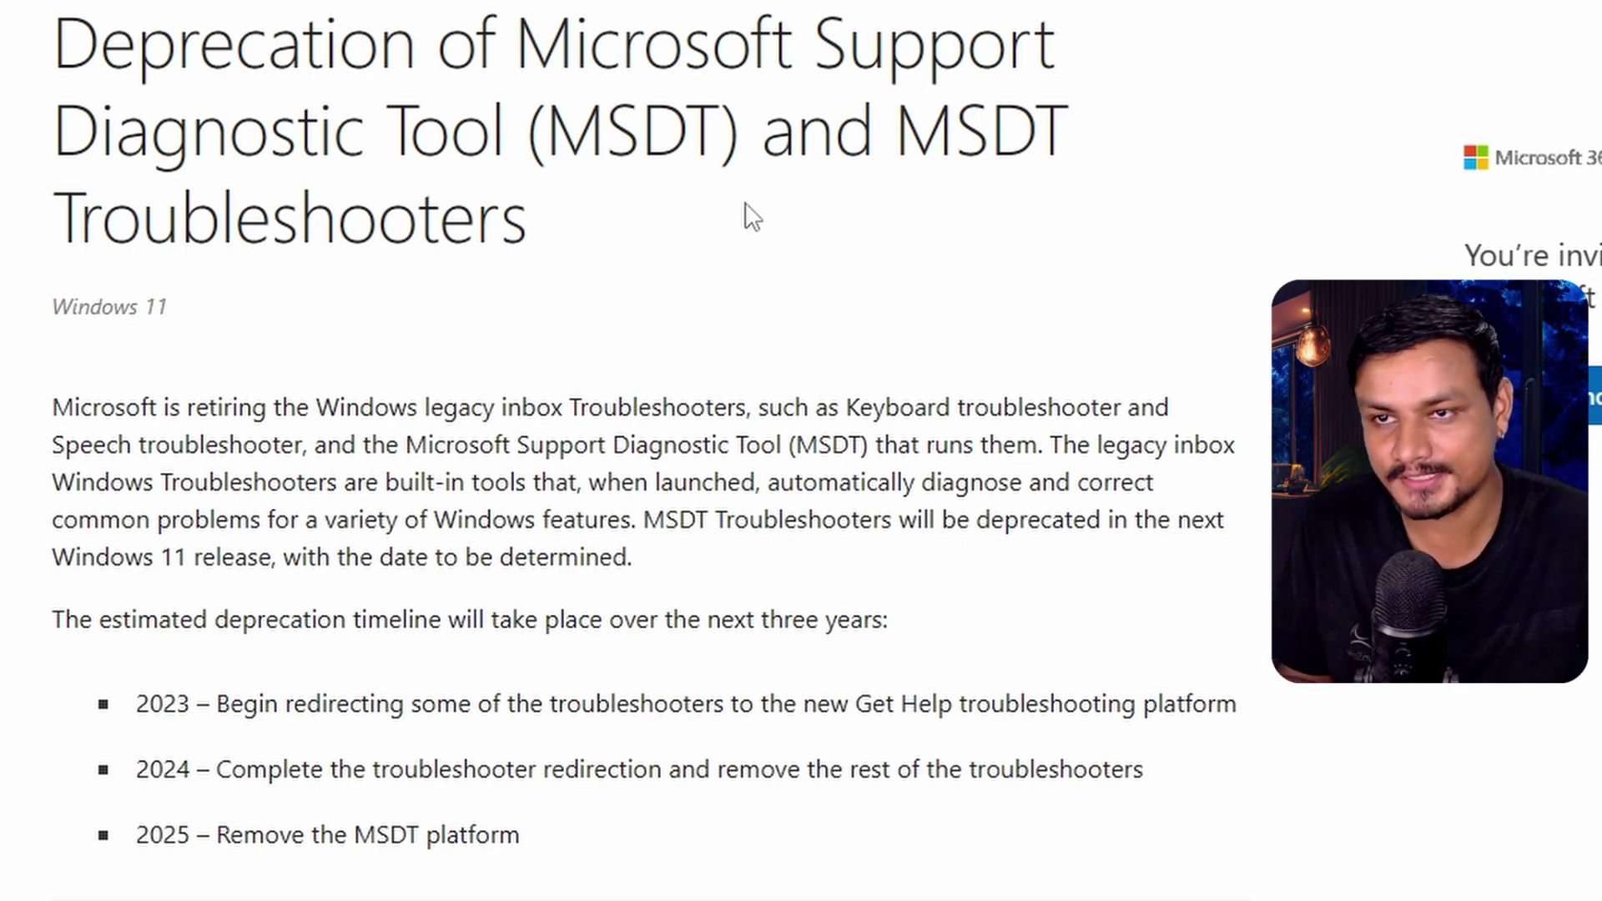
scroll(422, 433, "down", 3)
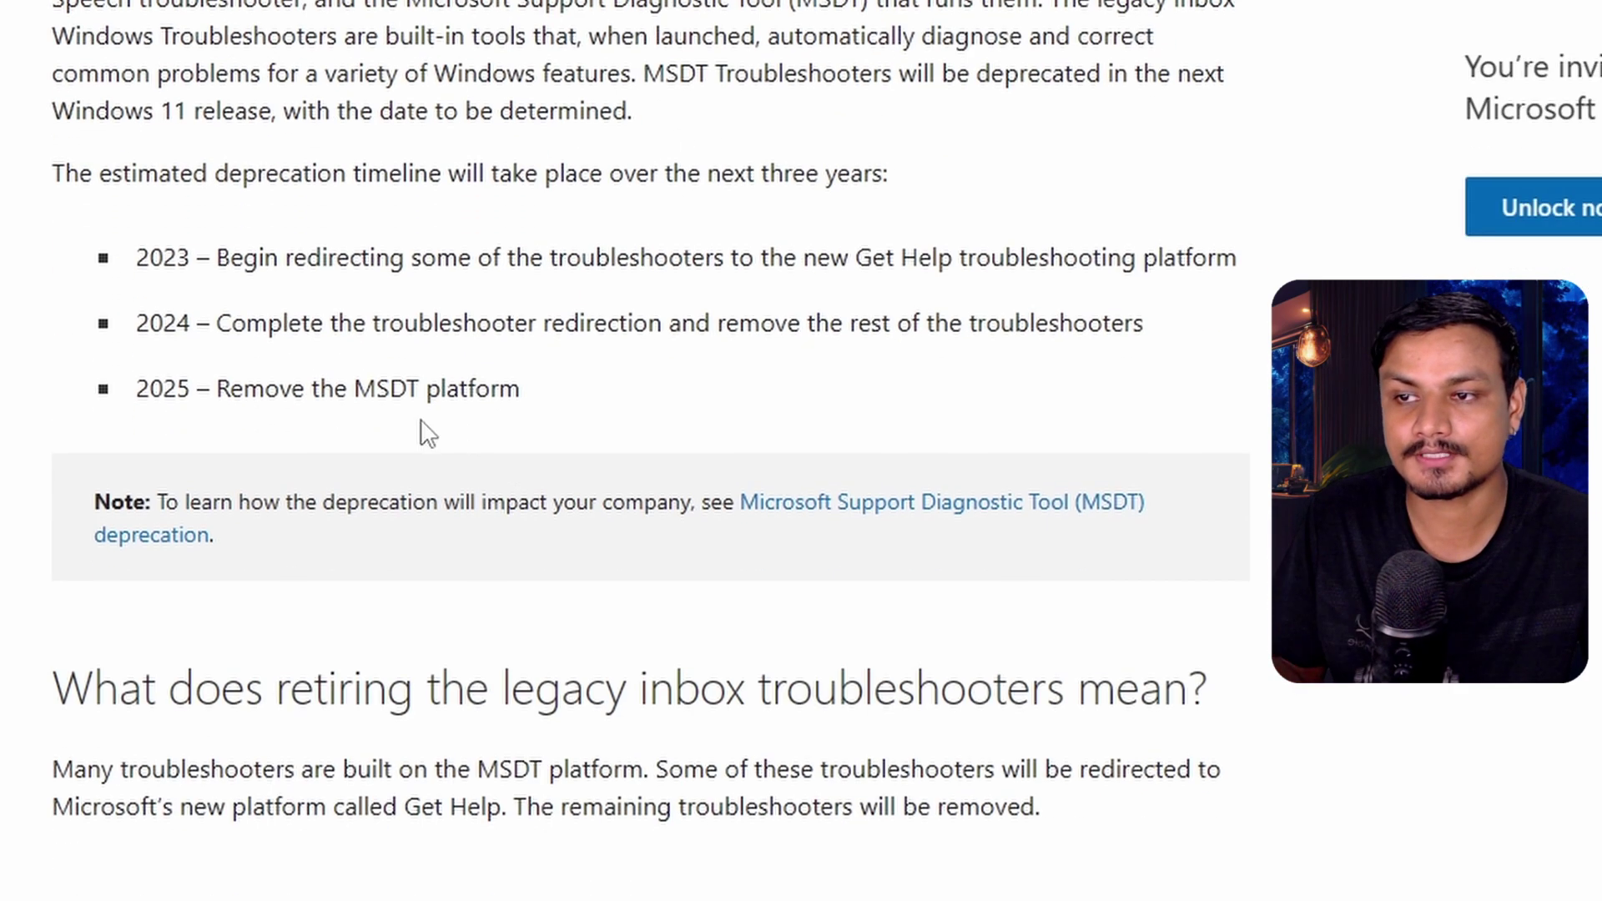
Select the 2023 and 2024 timeline entries, then web-search 'MSDT platform'
left_click_drag(192, 256, 132, 267)
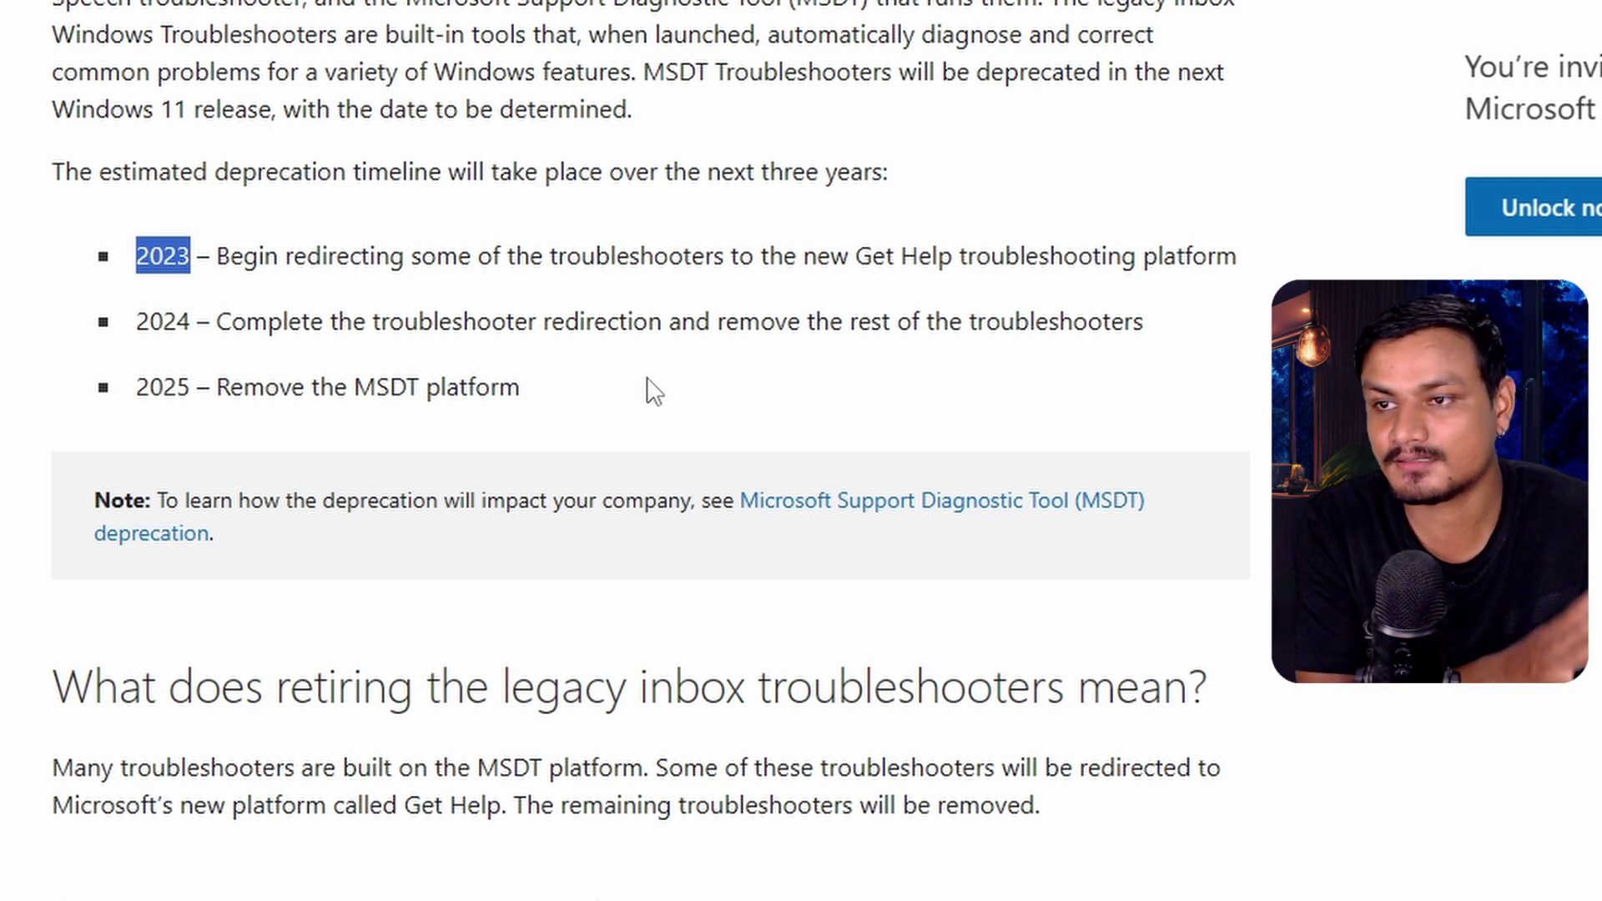
left_click(210, 365)
left_click_drag(192, 323, 135, 324)
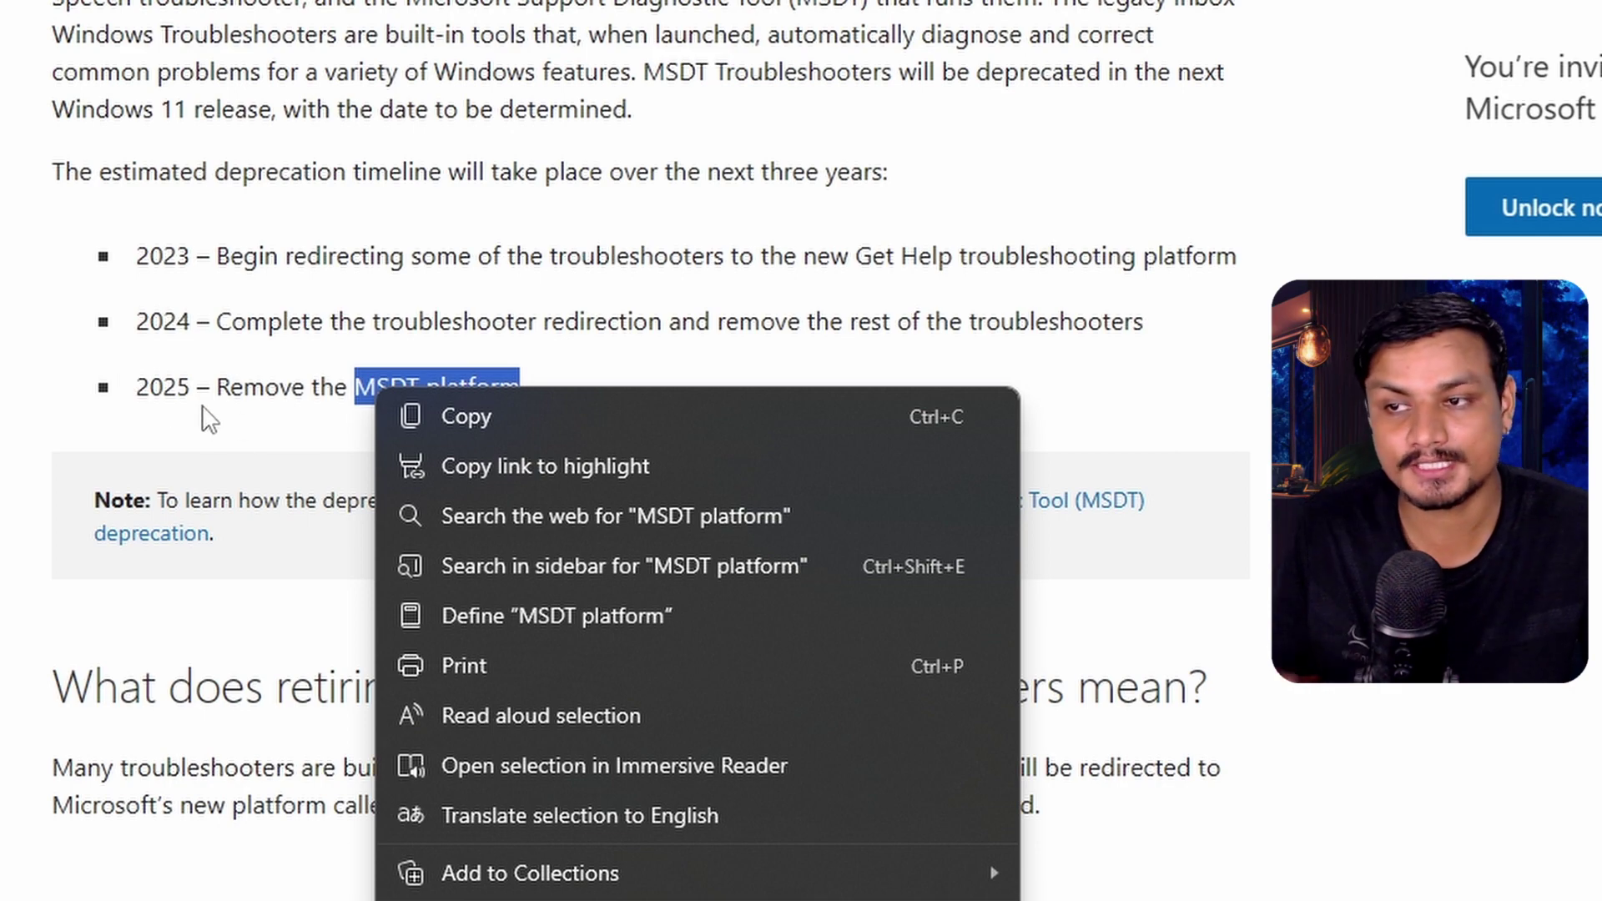
left_click(665, 519)
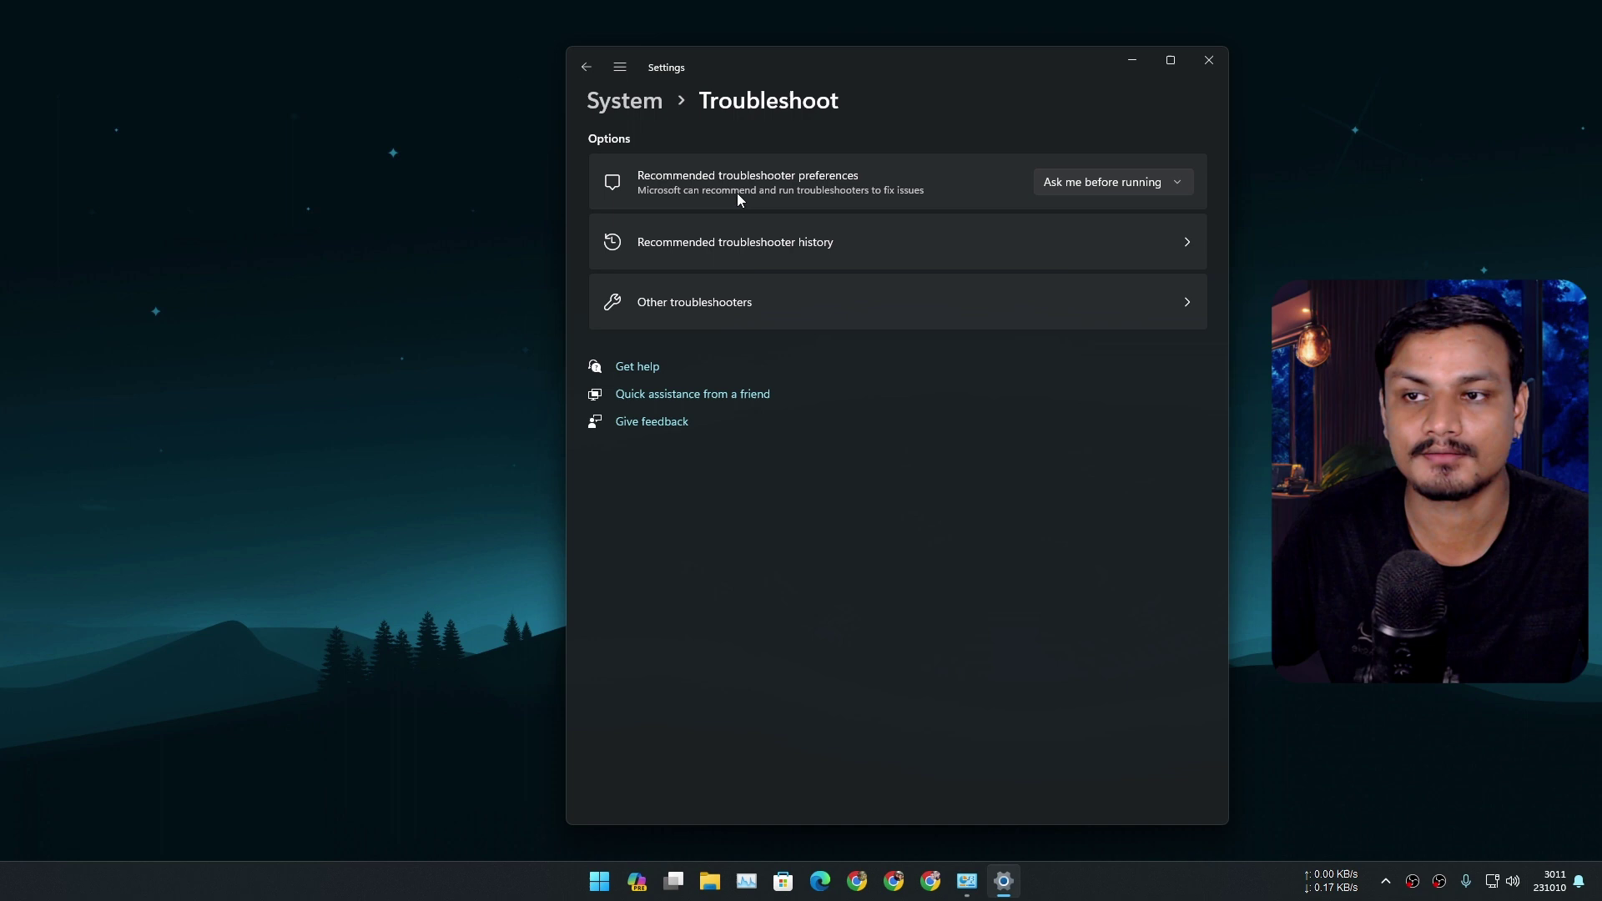
Open Other troubleshooters, then start and close the Printer troubleshooter
left_click(711, 303)
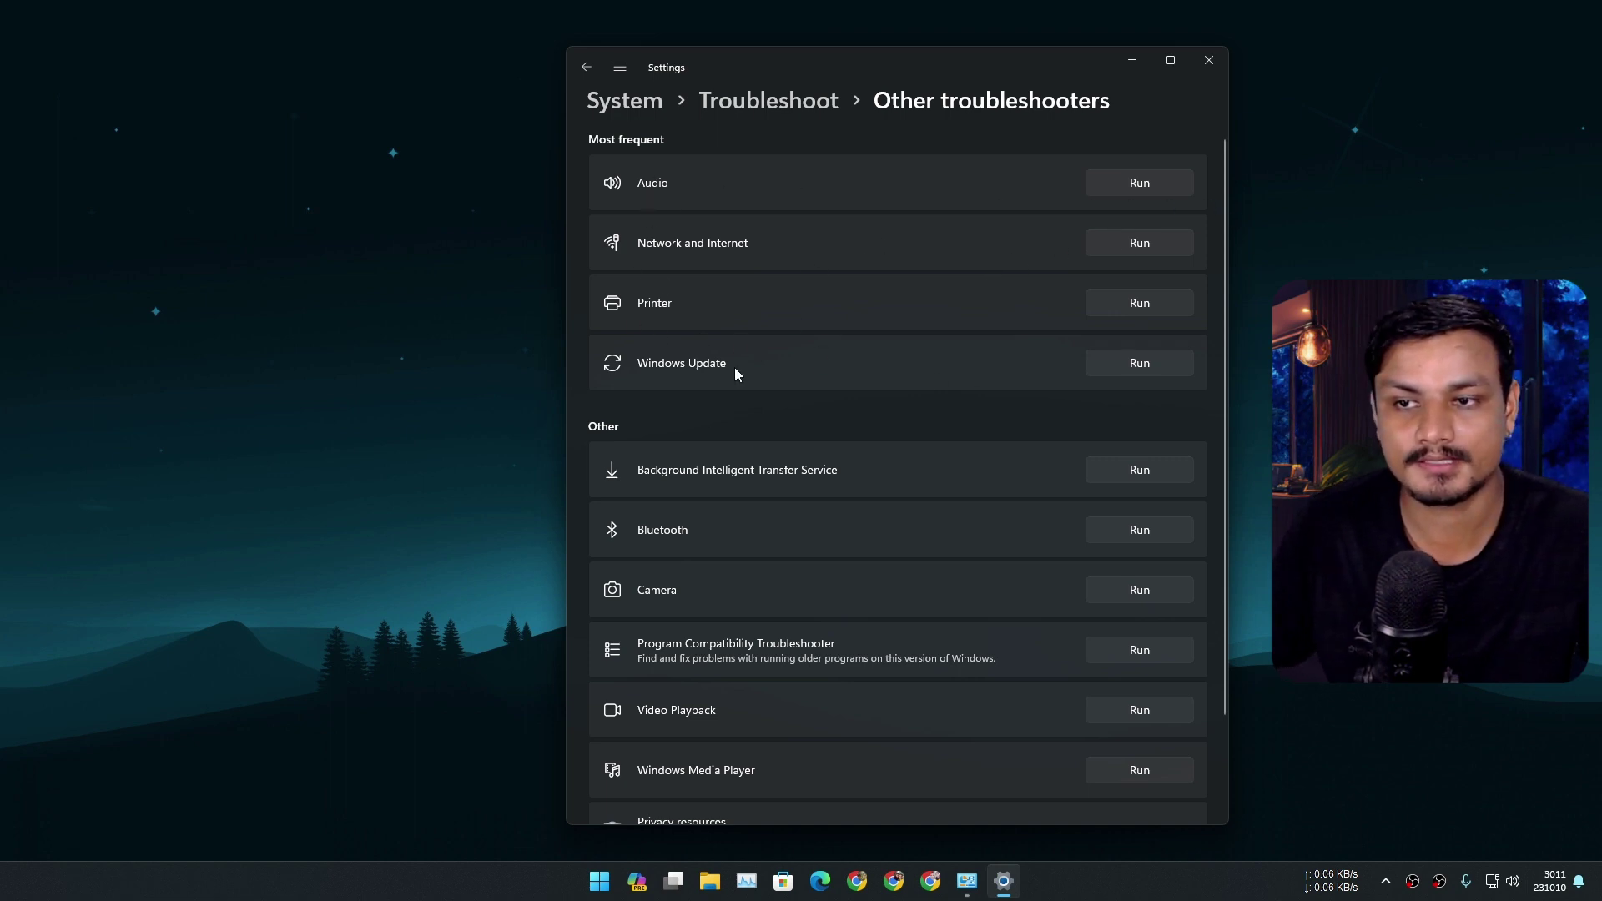
left_click(1132, 303)
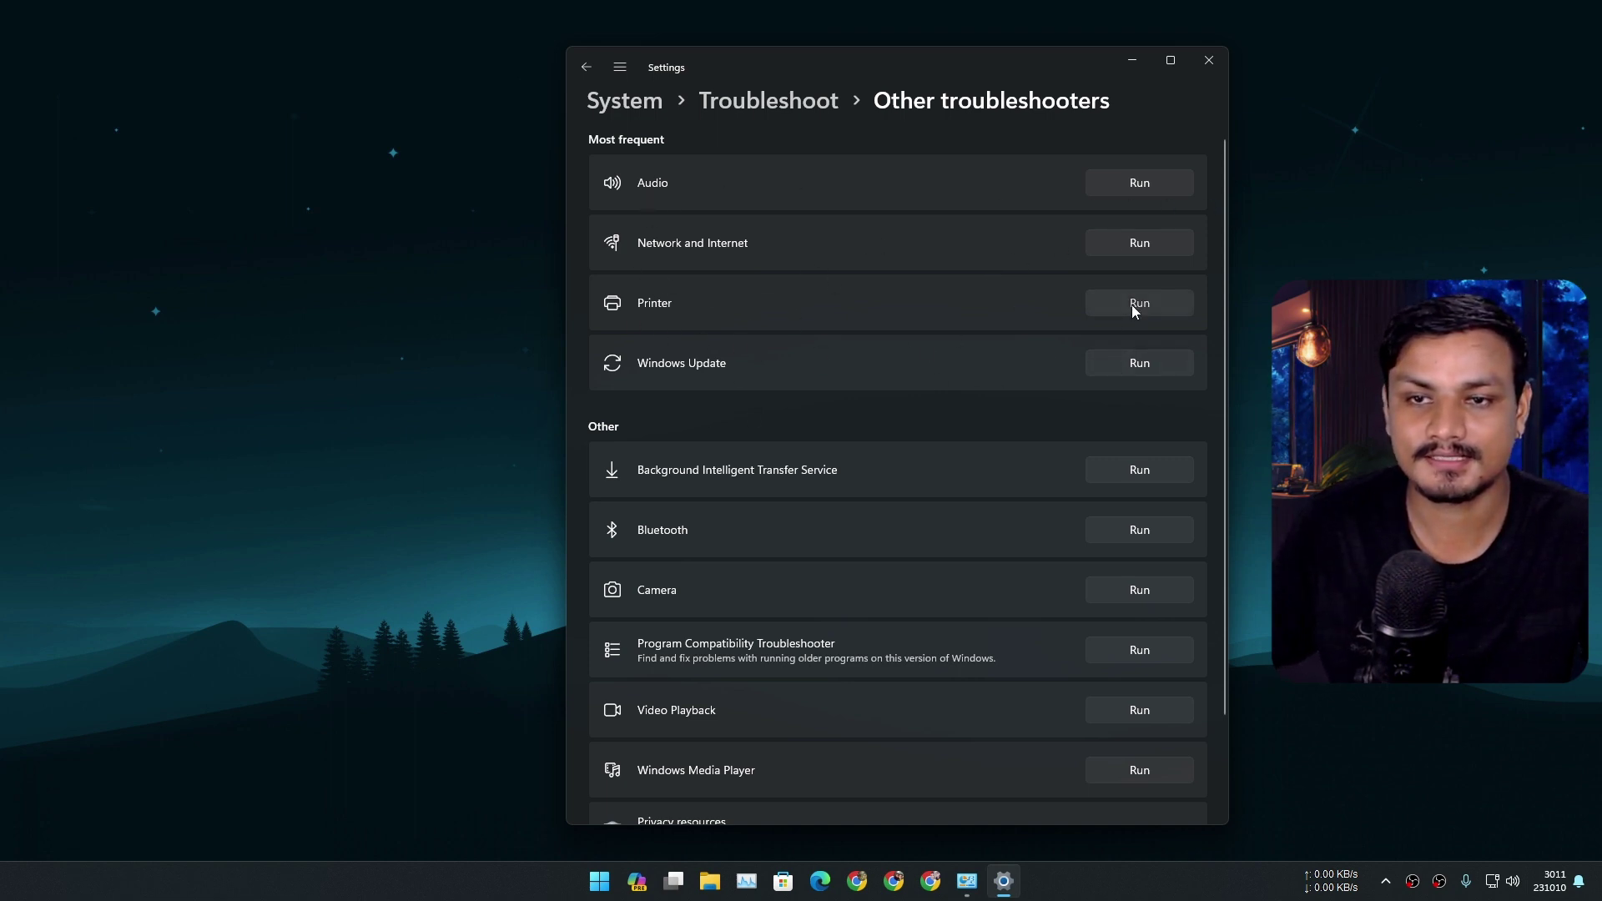
left_click(1125, 129)
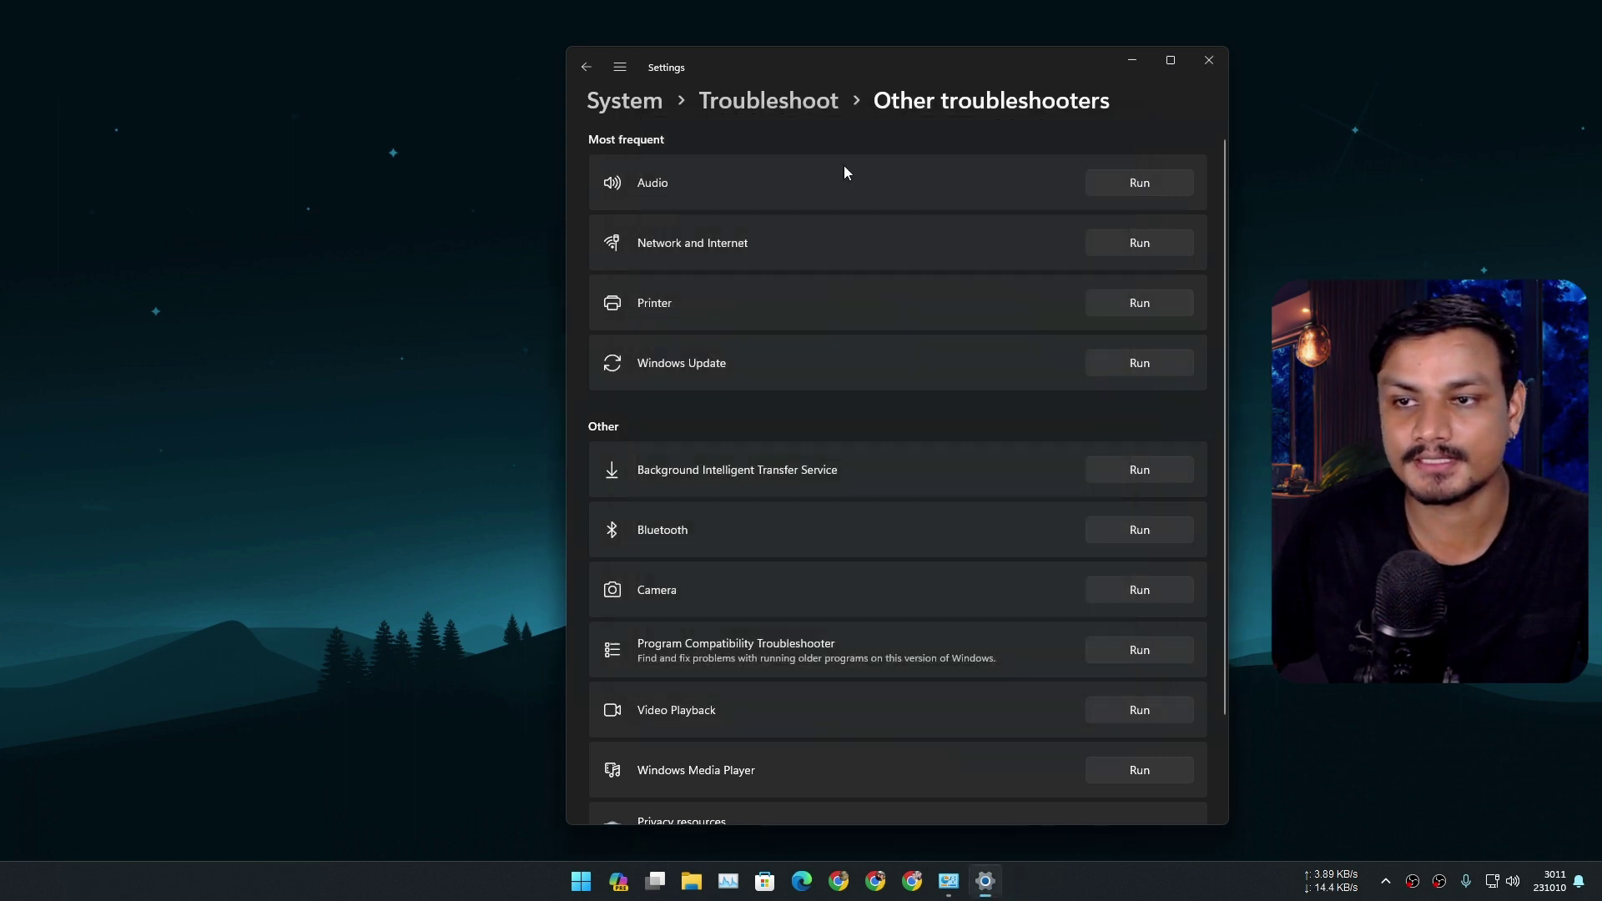
scroll(976, 544, "down", 2)
Start three more troubleshooters in turn, closing each window as it appears
left_click(1141, 353)
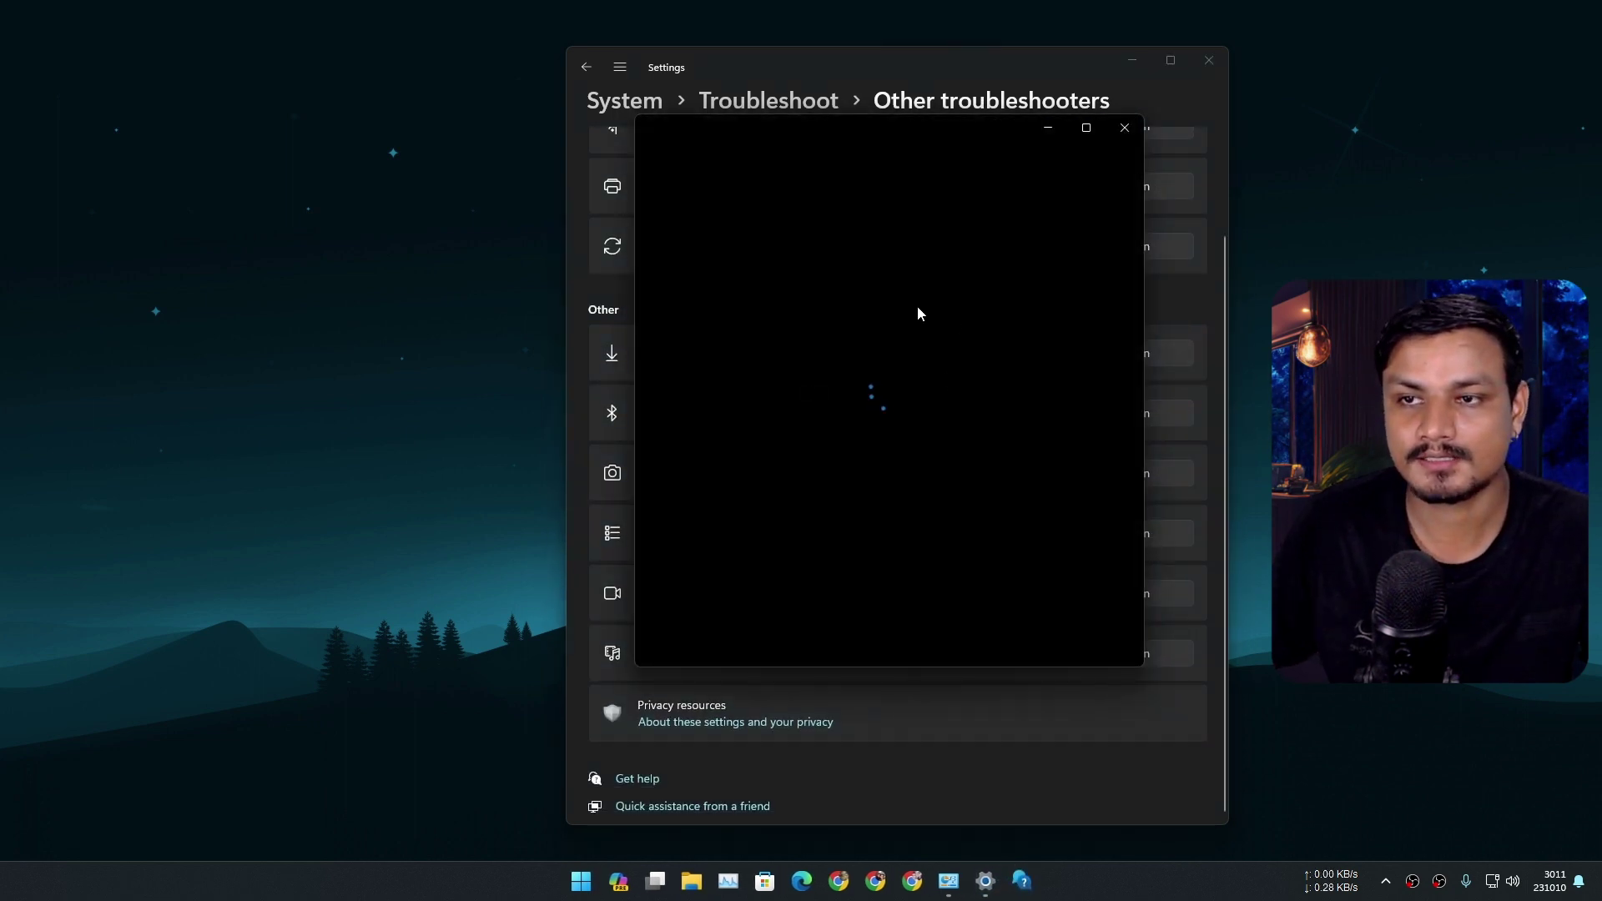
left_click(1120, 129)
left_click(1140, 354)
left_click(1123, 131)
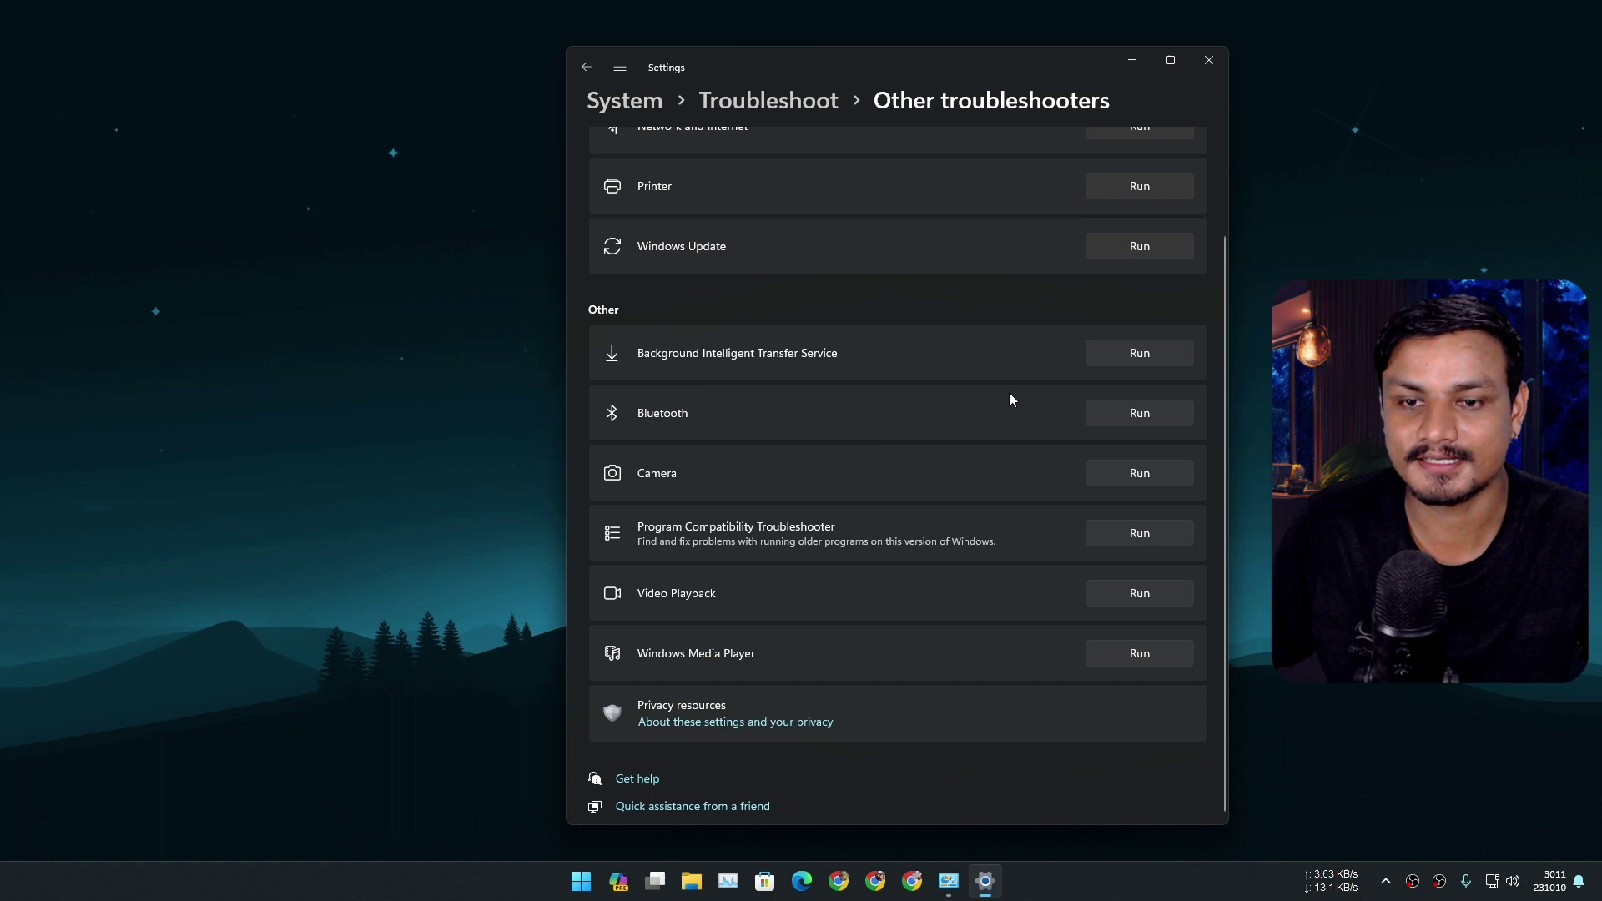
left_click(1162, 663)
left_click(1125, 129)
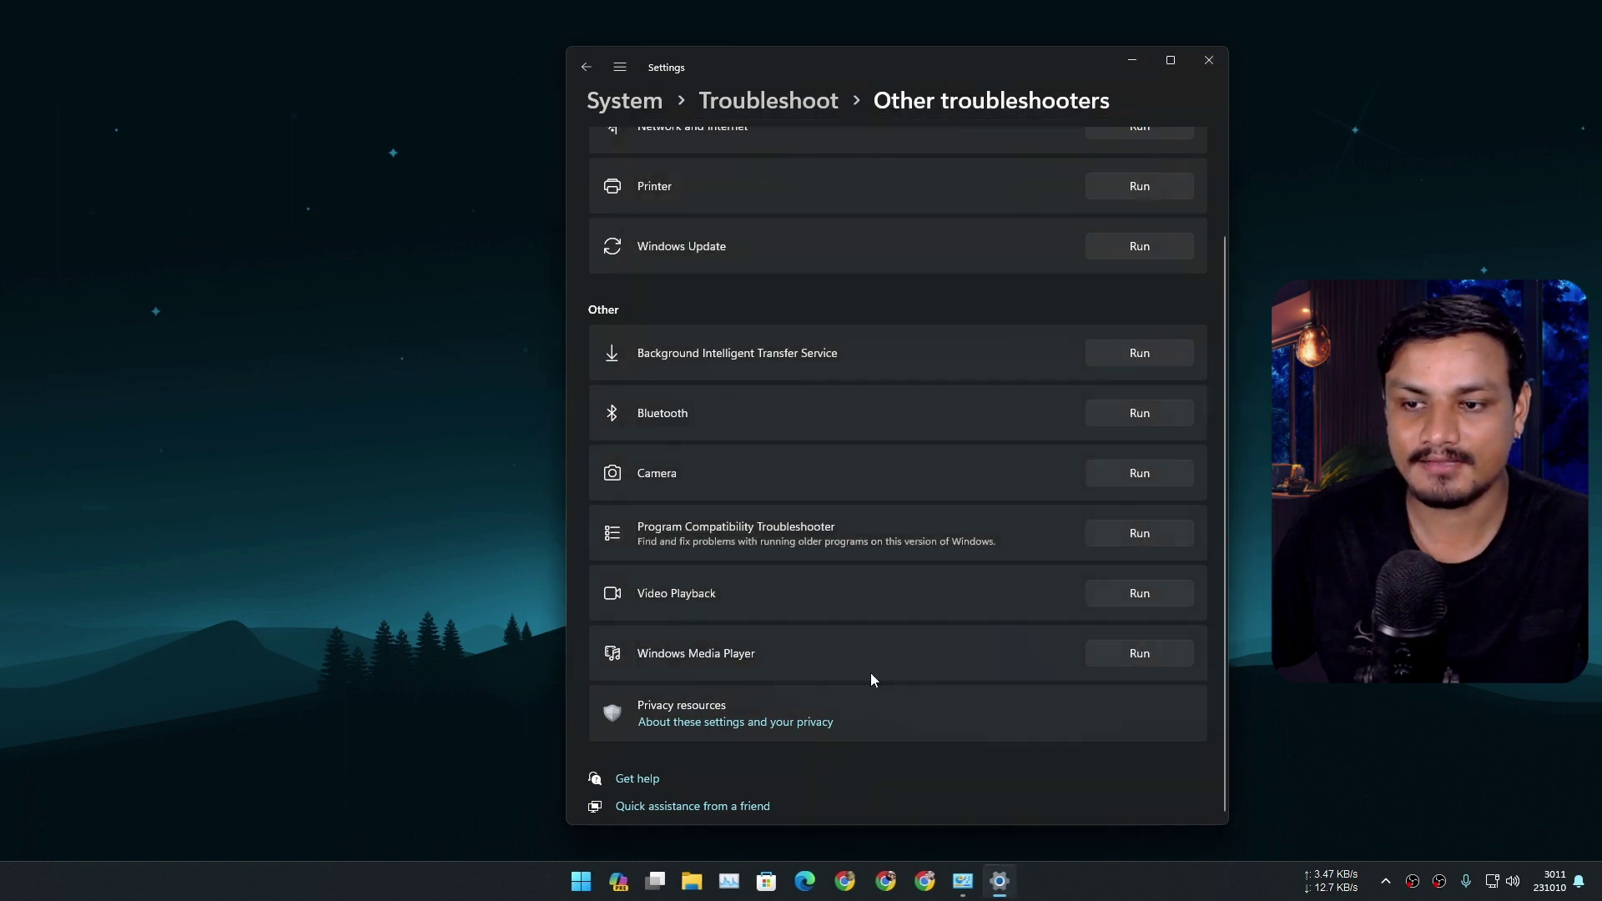
scroll(872, 673, "up", 1)
scroll(871, 672, "up", 1)
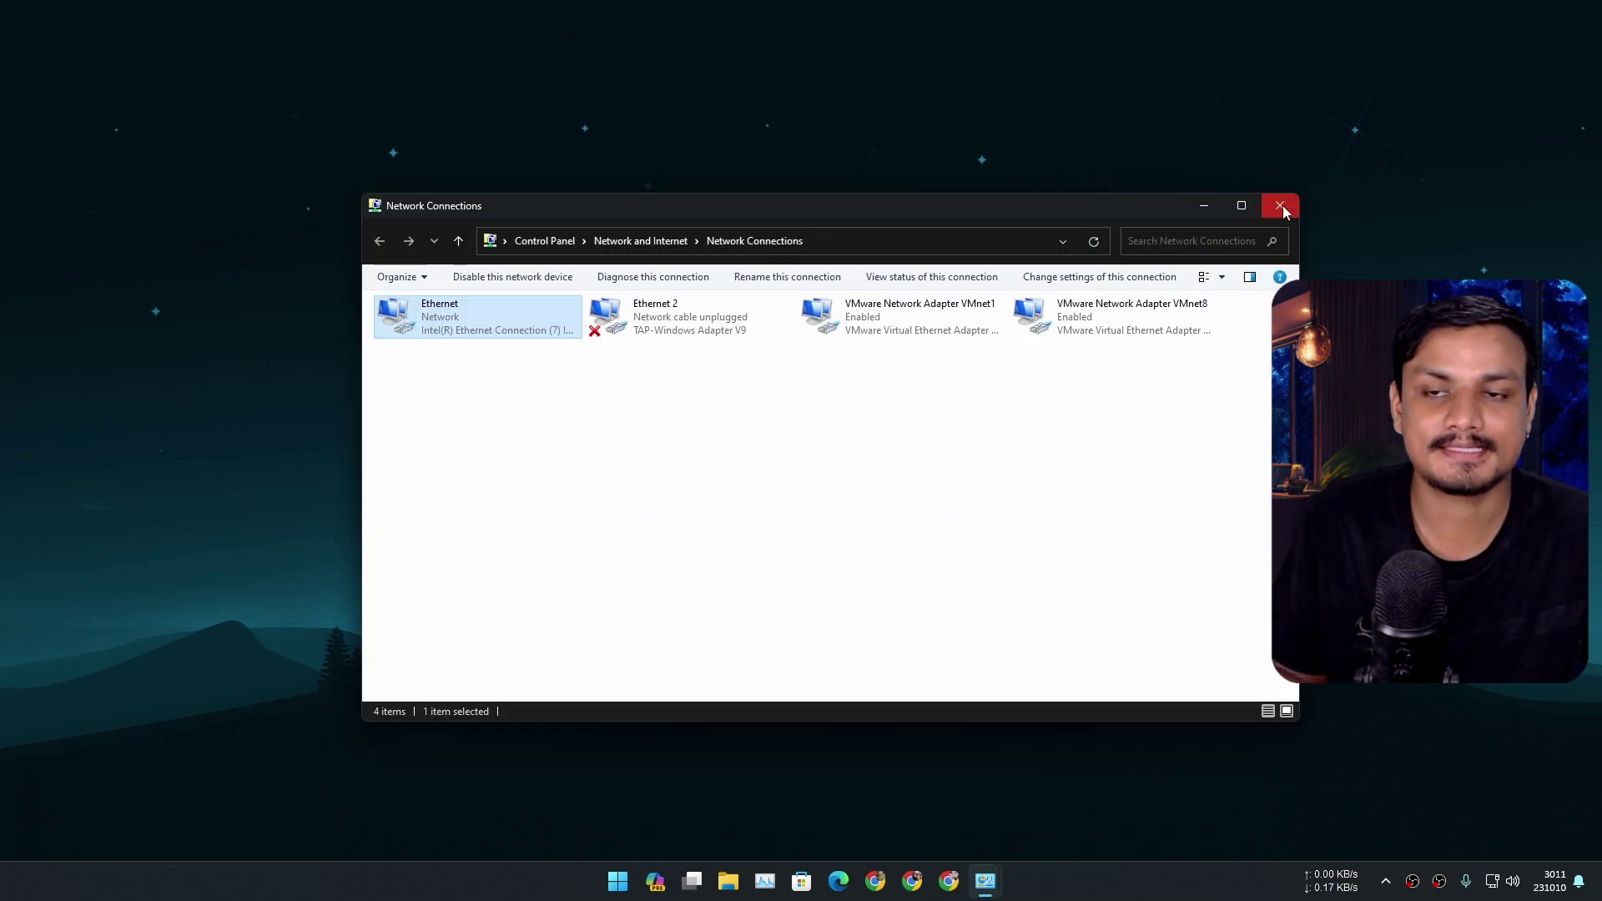
Close the Network Connections window, leaving an empty Windows 11 desktop
left_click(1284, 209)
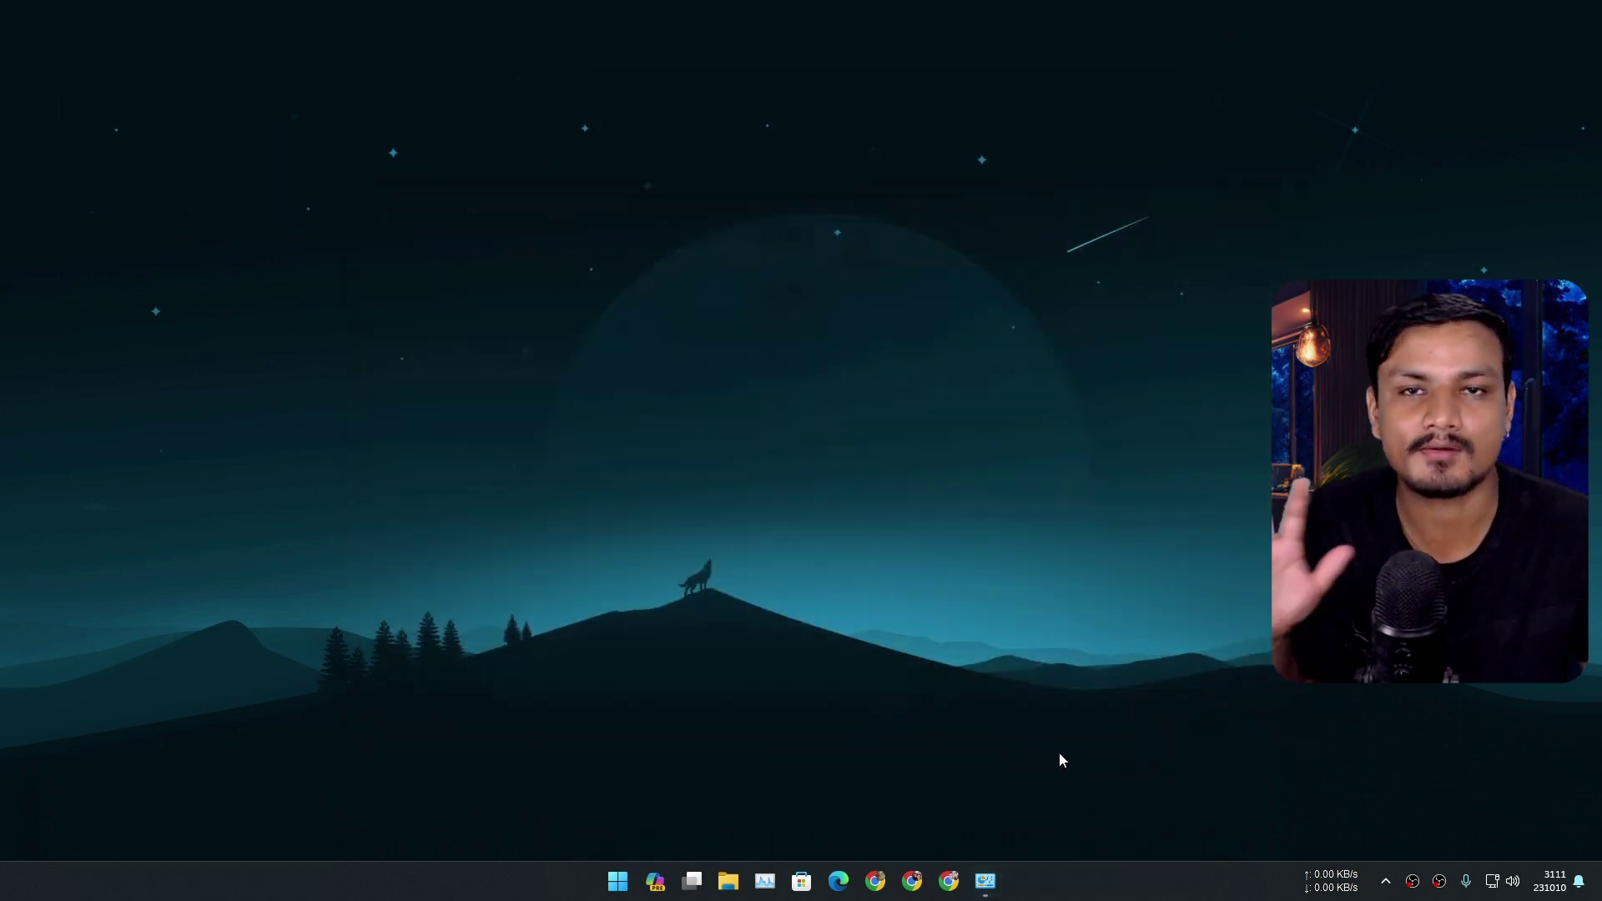